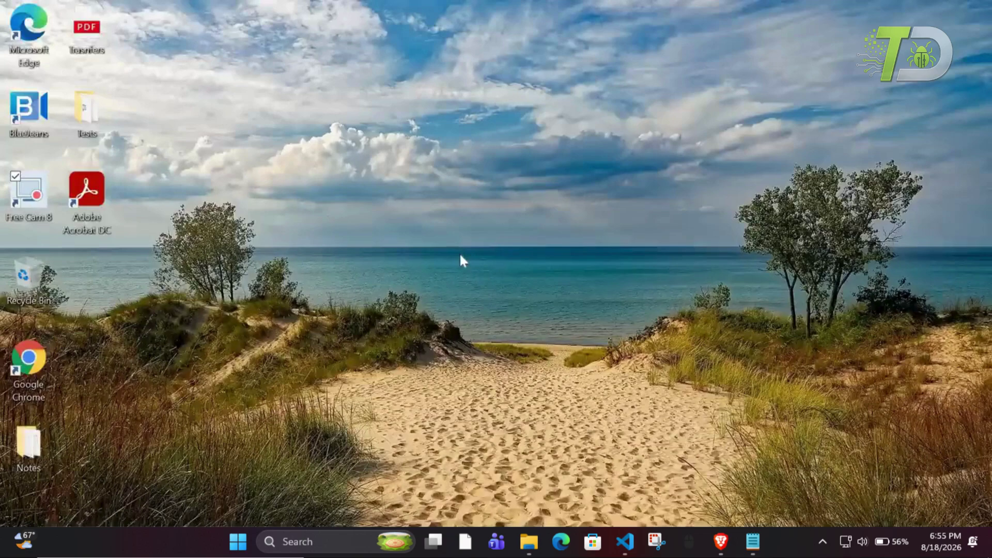
Step: Open the Windows Services console by running services.msc
key(super+r)
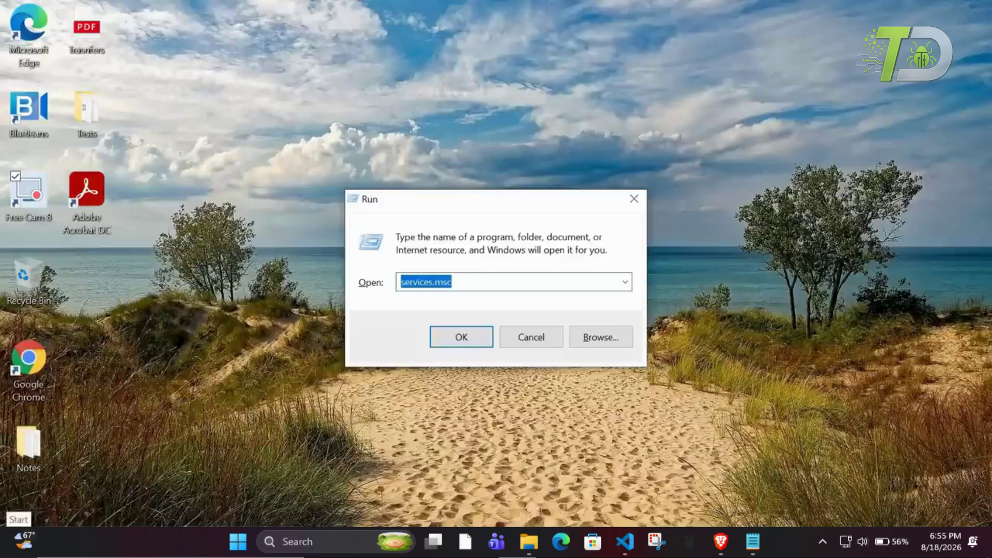
key(super+x)
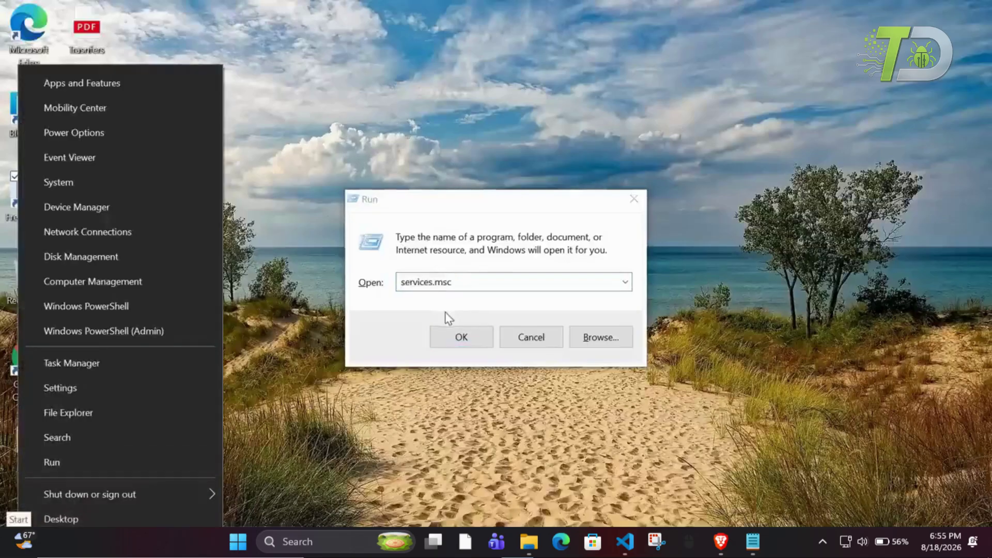
key(Escape)
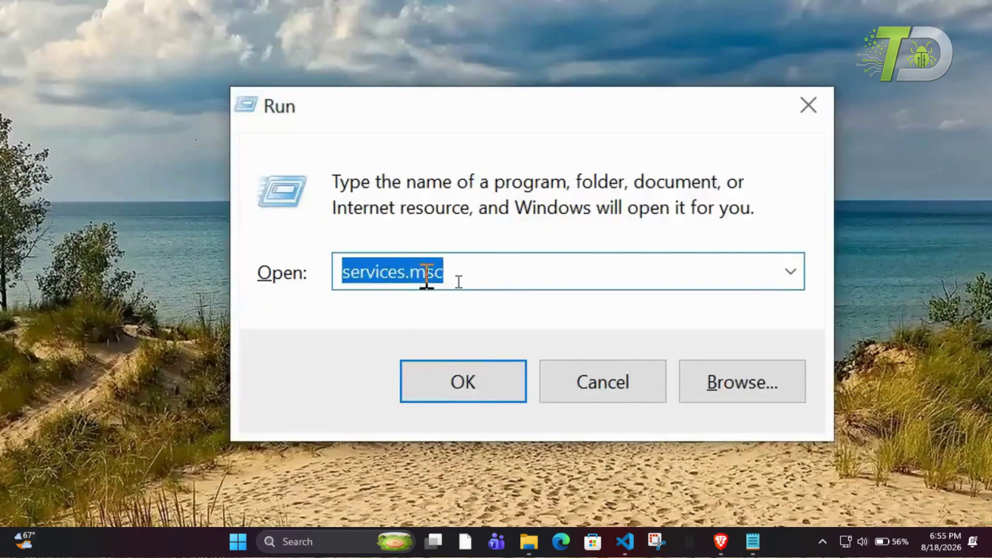
click(459, 282)
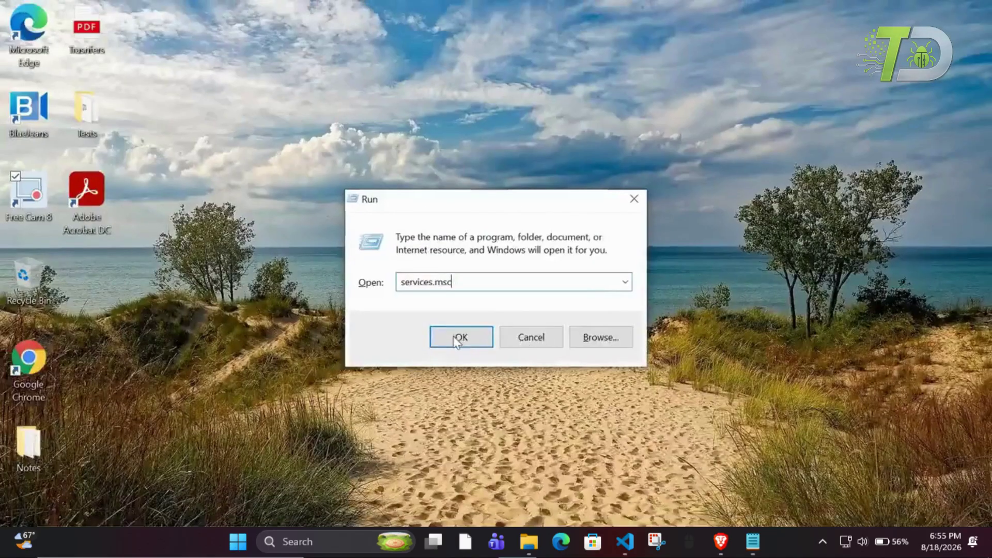
click(457, 341)
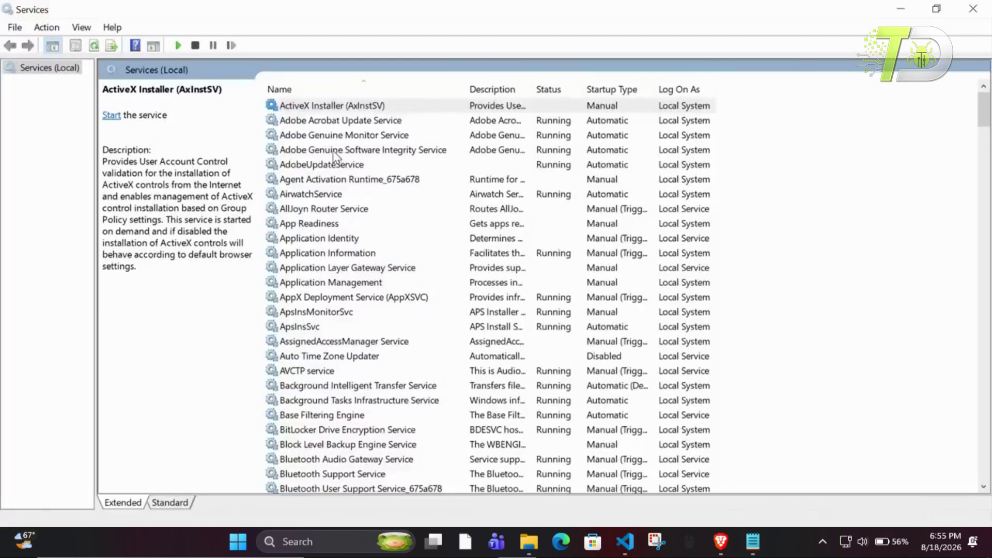
Step: Set the SysMain service's startup type to Disabled, apply the change and stop the service
click(333, 151)
key(s)
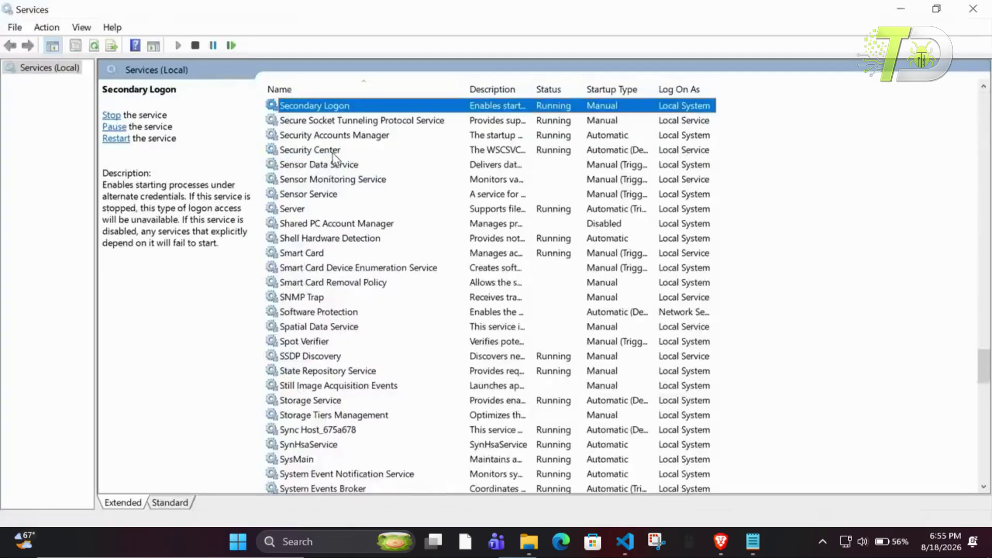
key(Down)
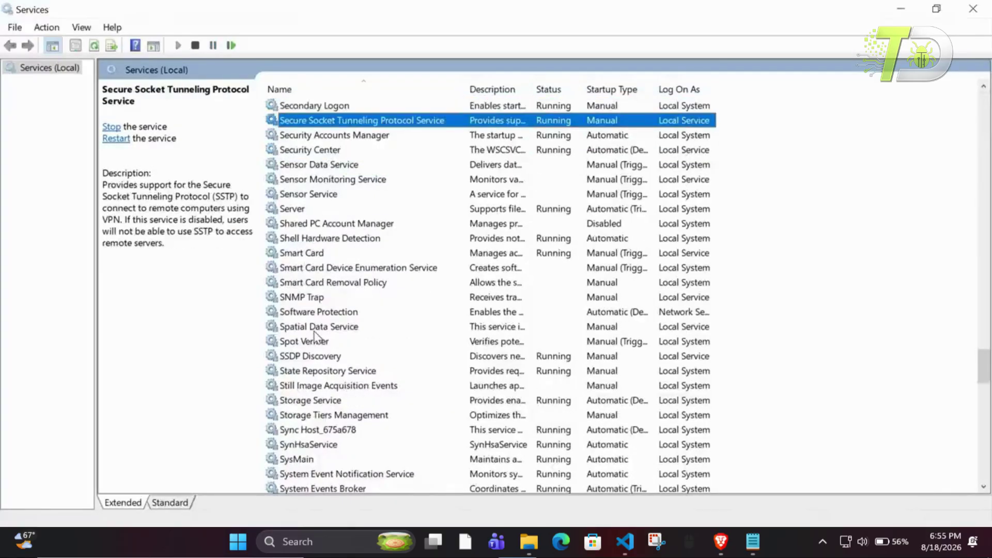
scroll(317, 339, down, 1)
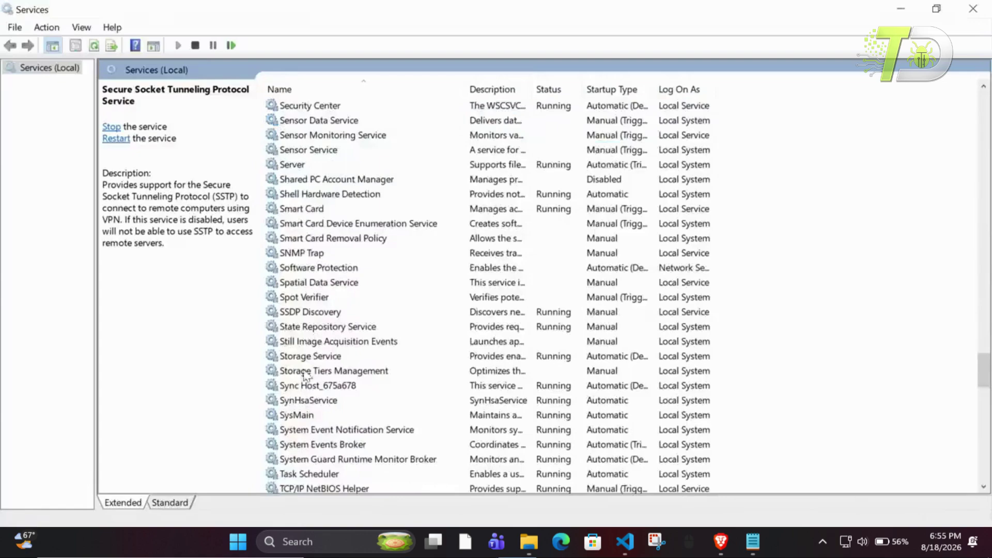
click(300, 417)
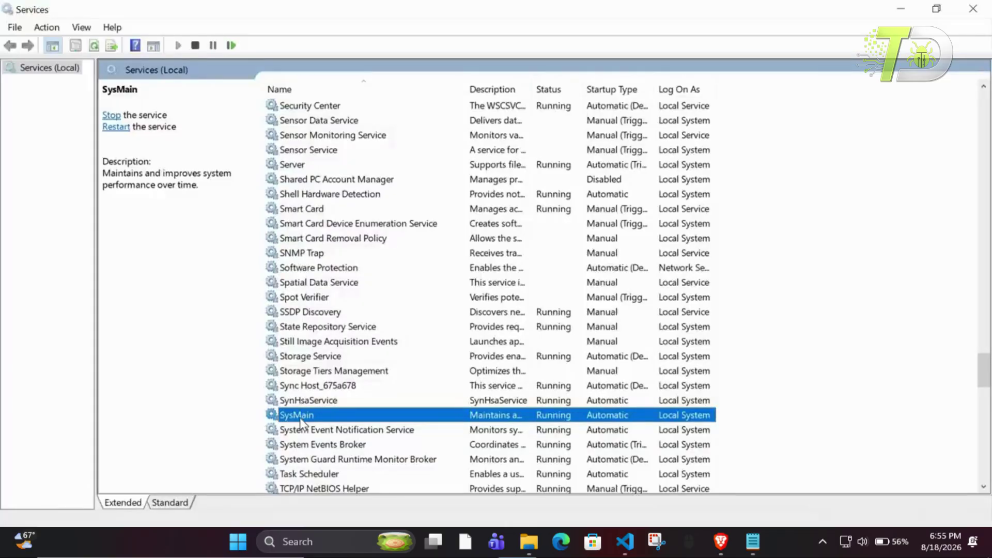
right_click(300, 416)
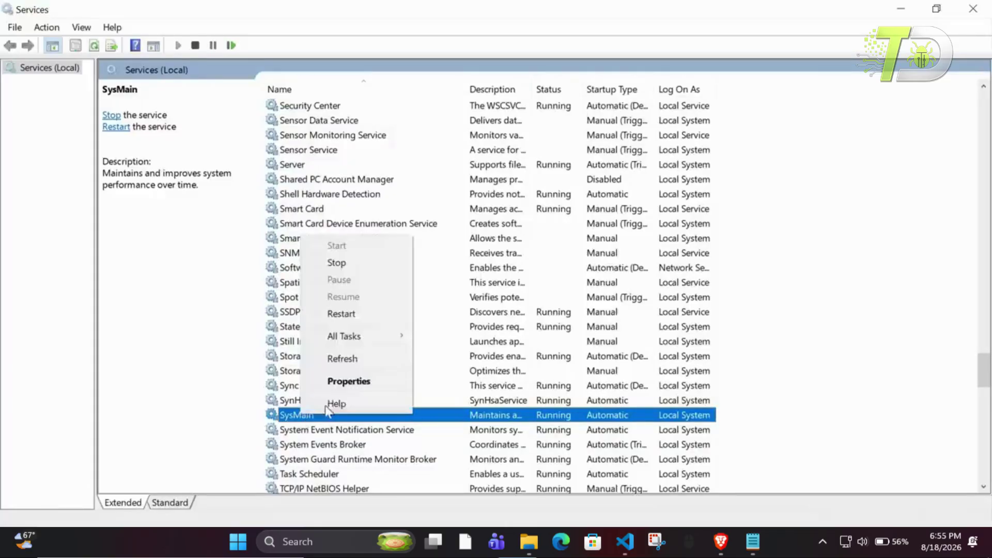
click(351, 382)
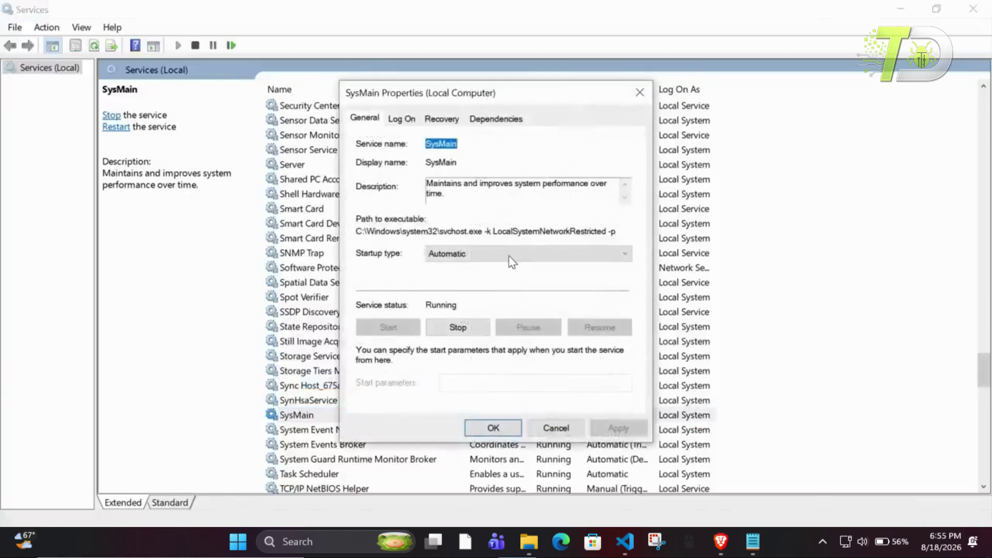
click(508, 258)
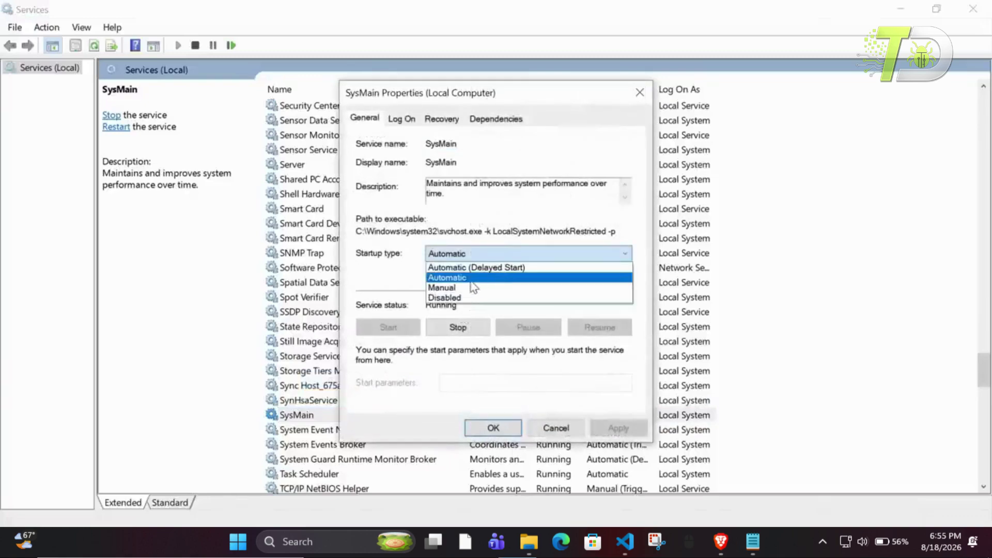
click(461, 298)
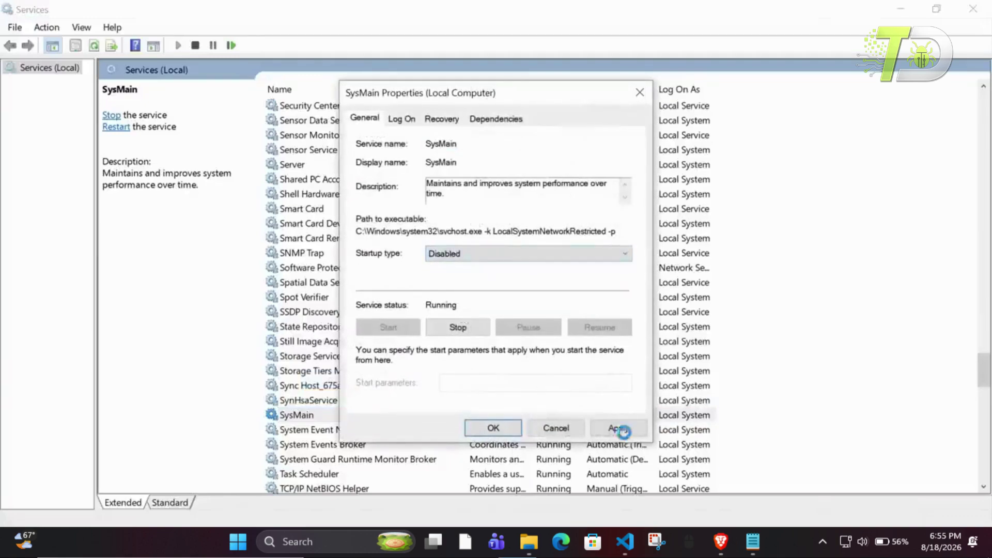
click(621, 430)
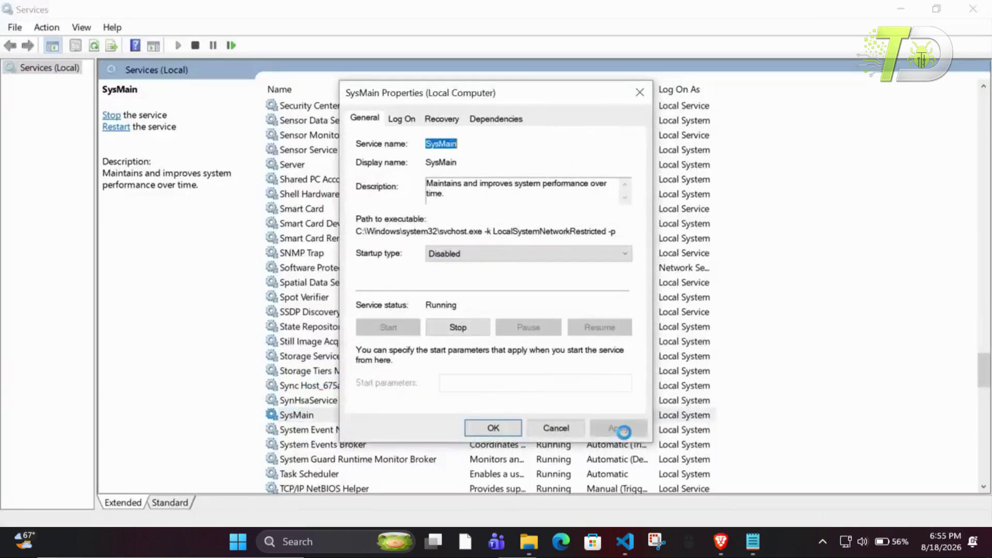
click(497, 429)
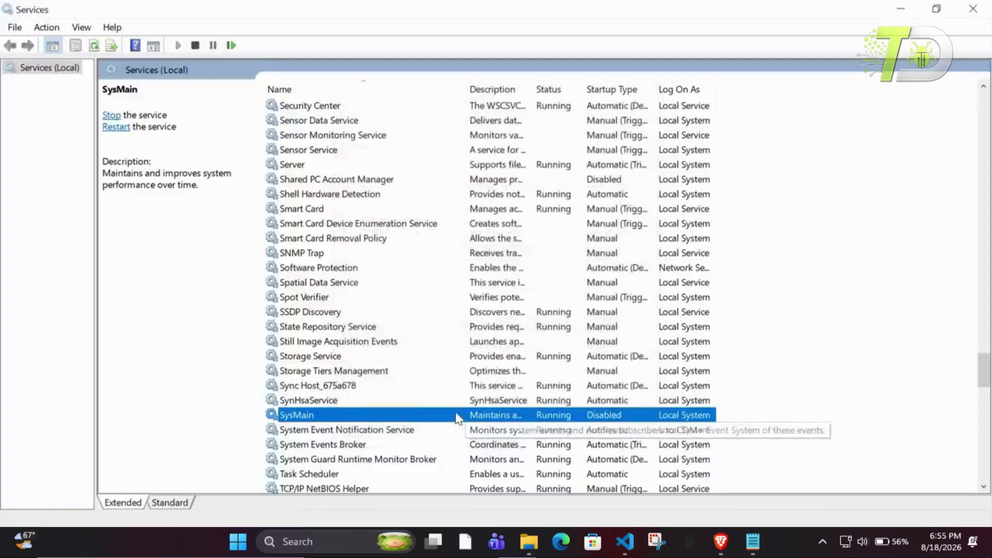
right_click(456, 418)
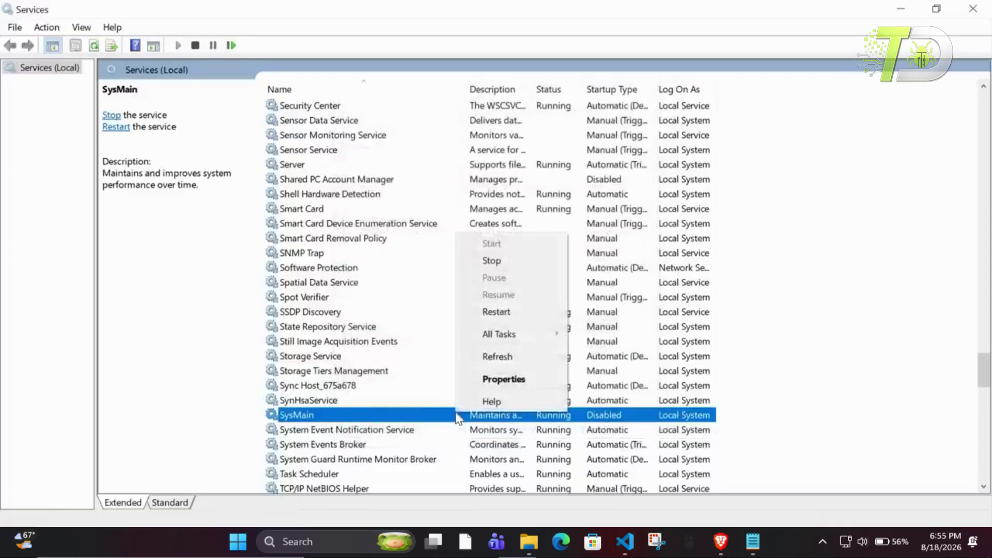
click(491, 261)
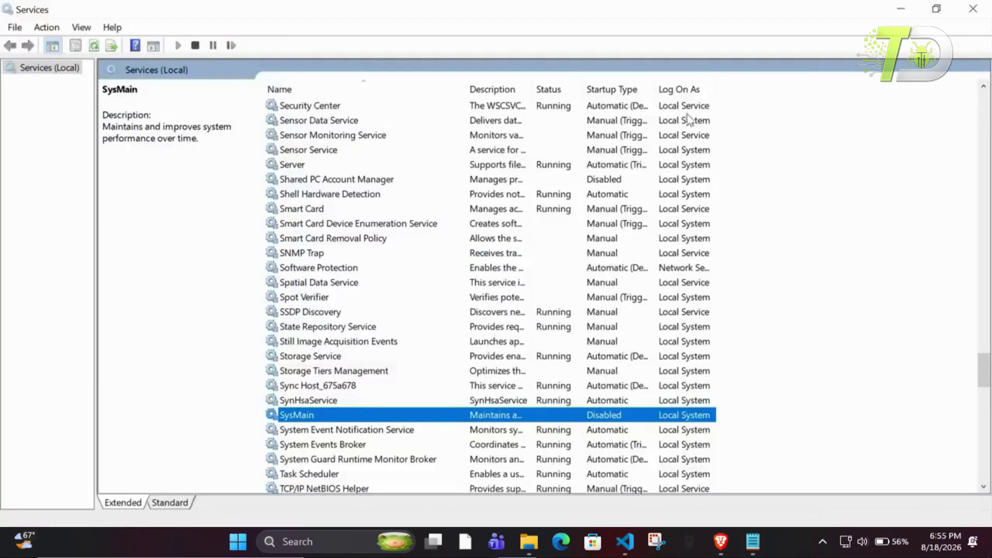
Step: Find the Connected Devices Platform Service in the services list and stop it
click(364, 225)
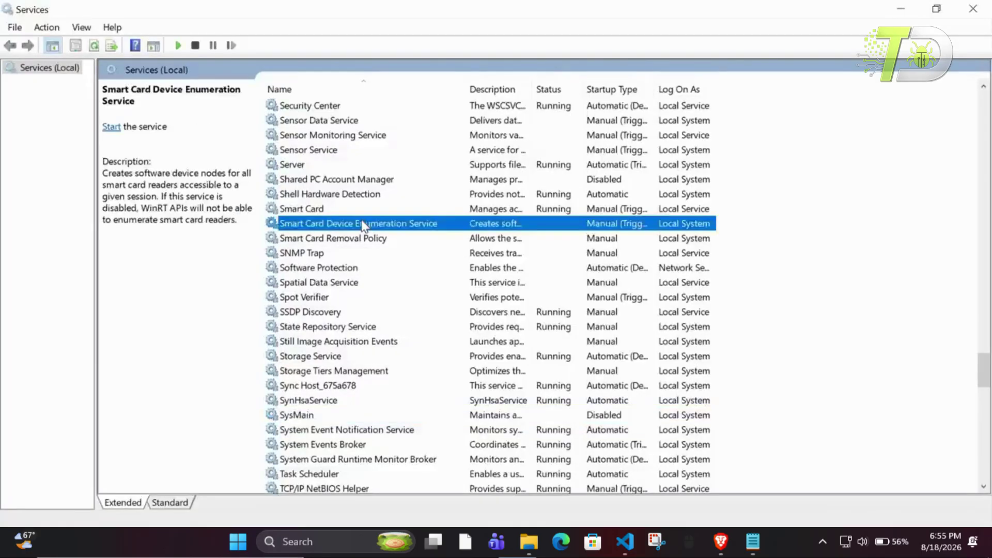
text(com)
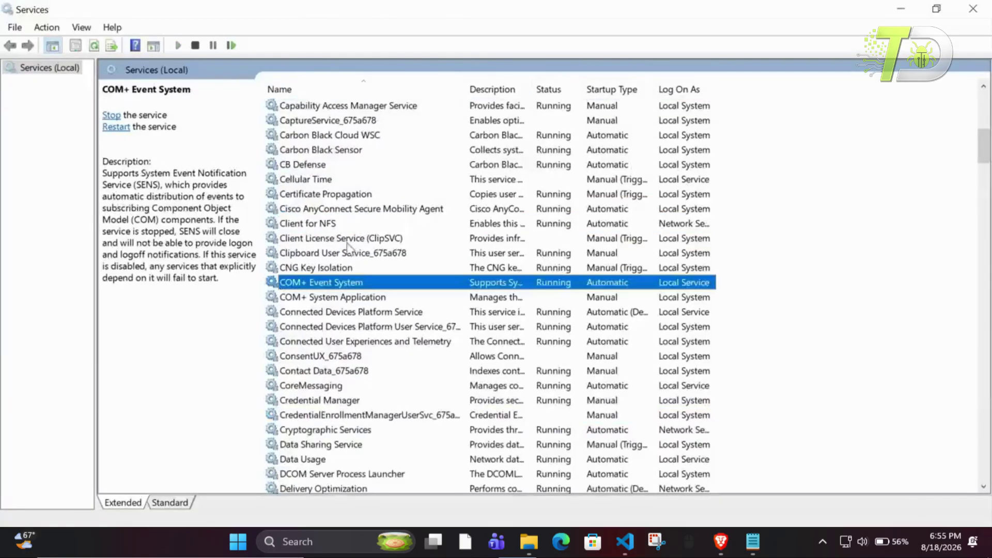
click(344, 313)
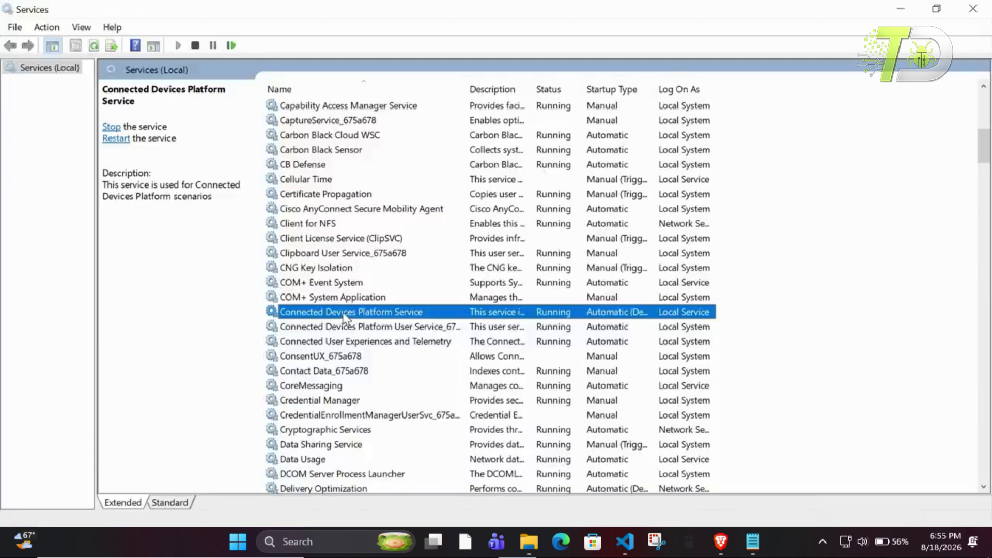
right_click(342, 312)
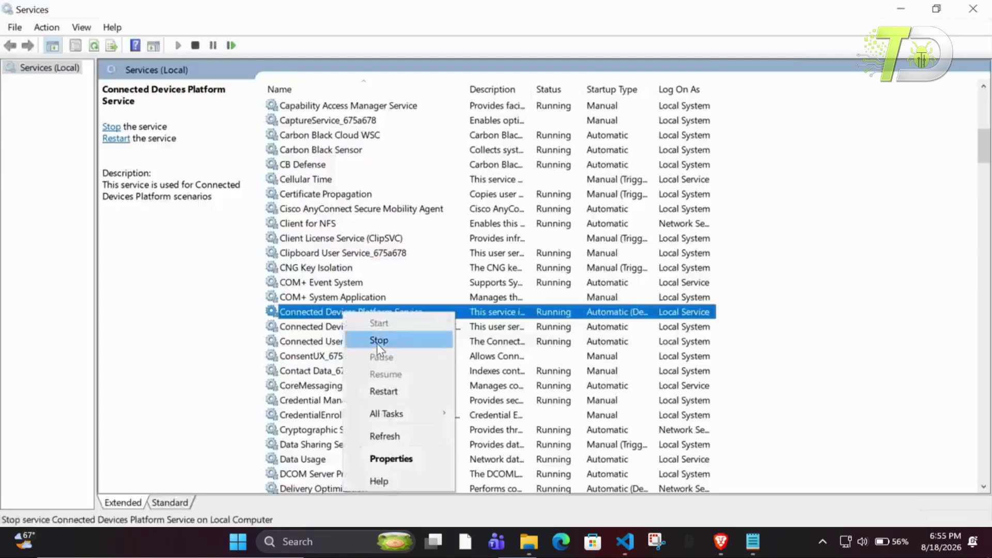
click(378, 341)
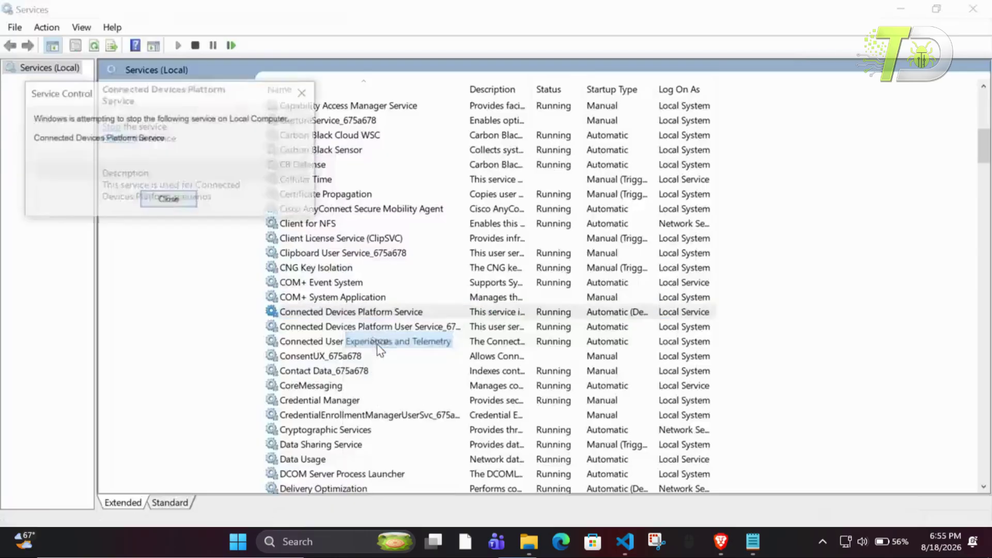
Step: Set the Connected Devices Platform Service's startup type to Disabled, apply the change and close the Services window
right_click(388, 314)
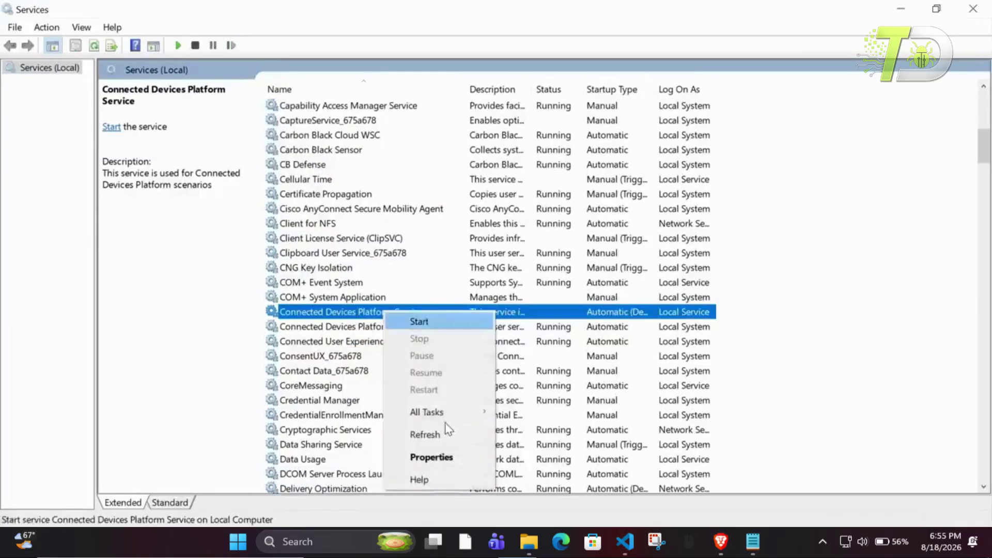
click(447, 459)
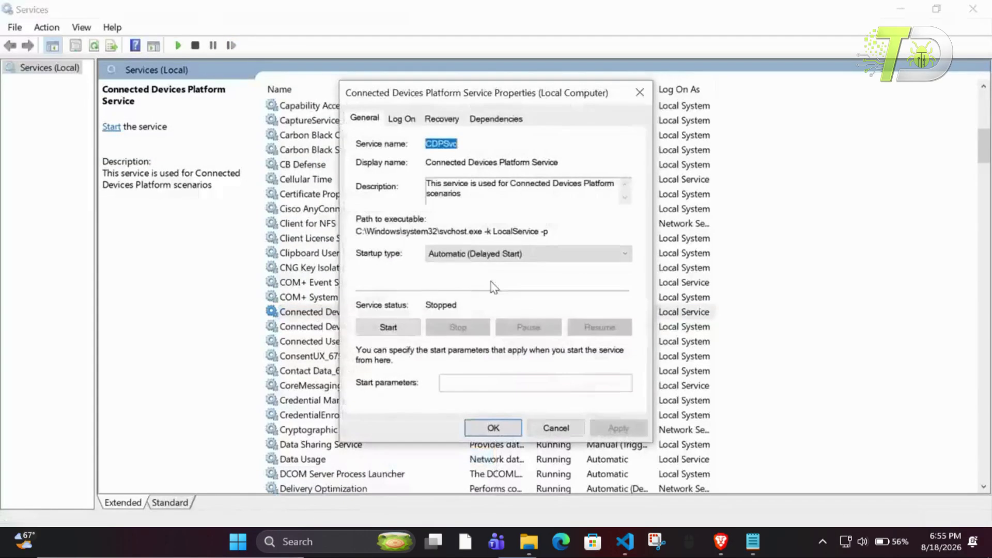
click(501, 258)
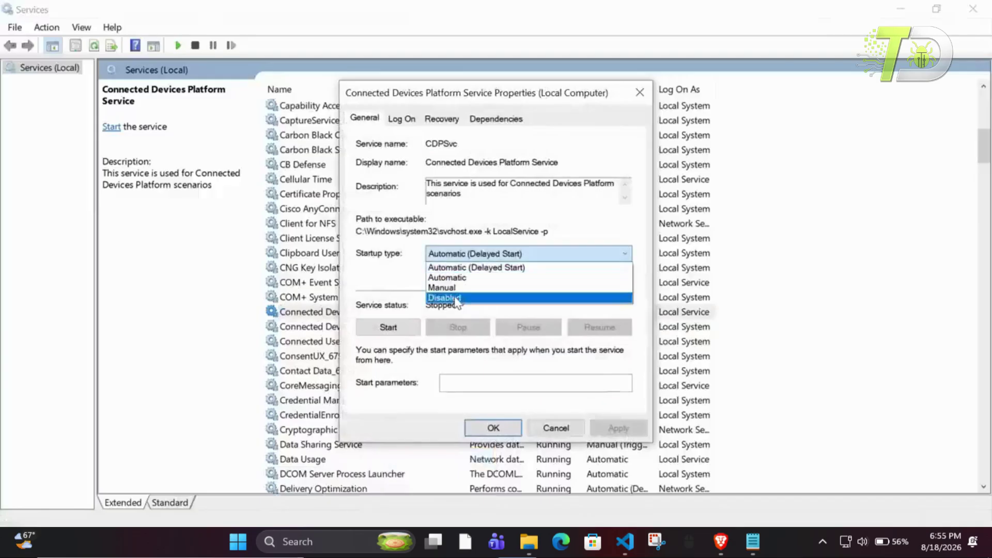
click(457, 298)
click(618, 428)
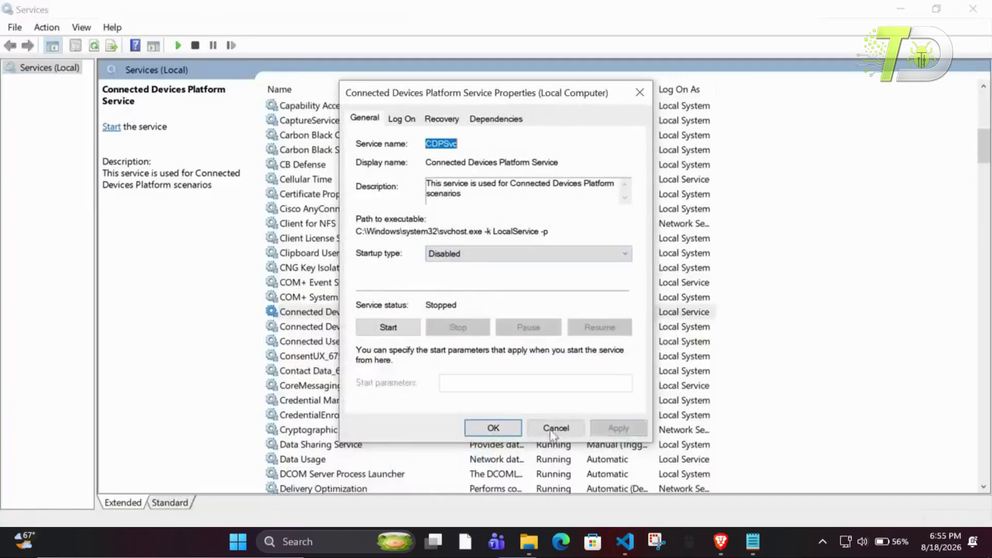
click(500, 437)
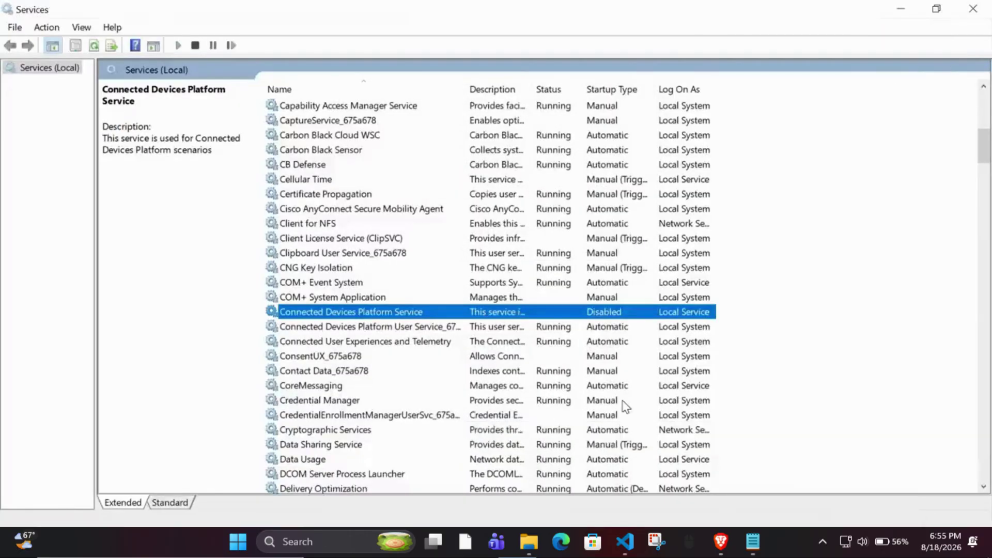
click(972, 9)
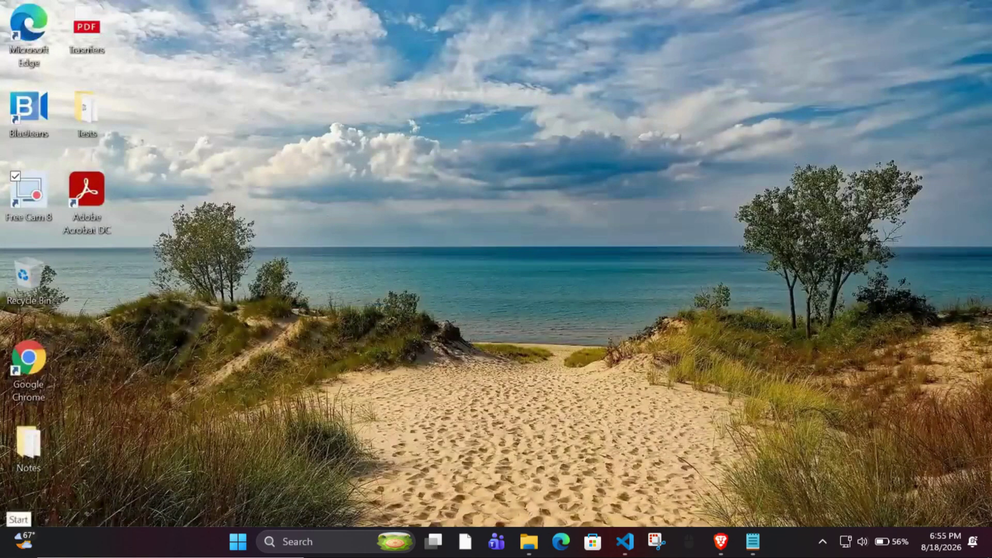
Step: Search for File Explorer, open it in a maximized window and go to This PC
click(19, 543)
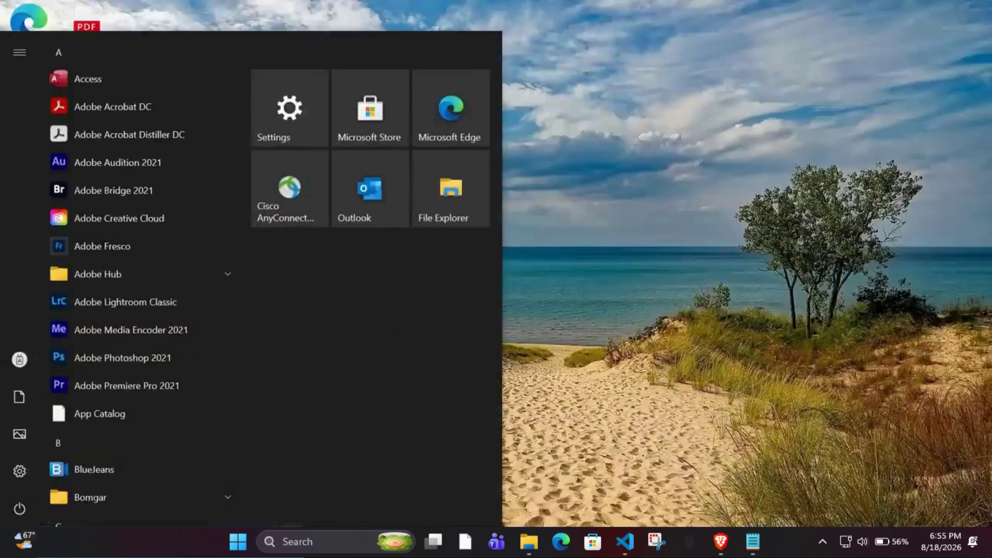
text(file)
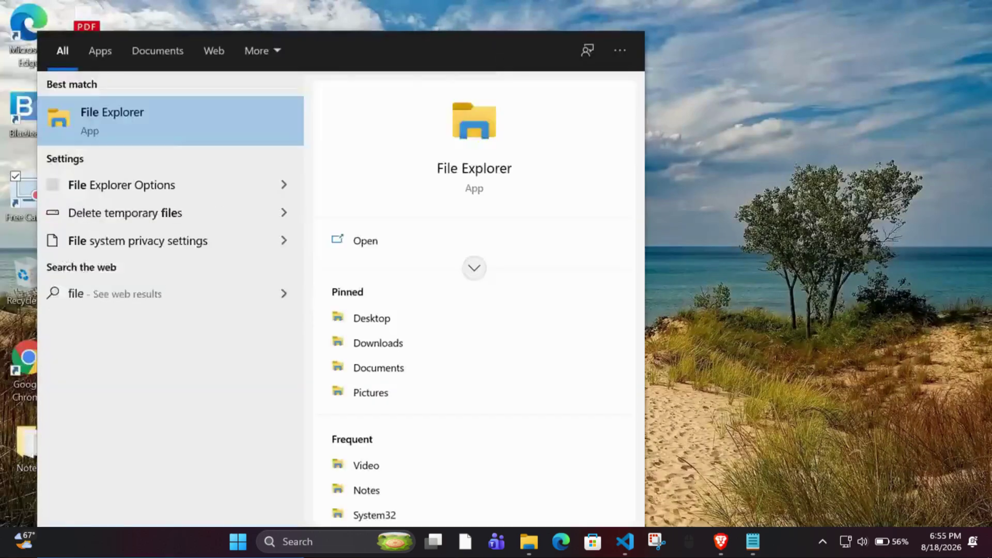
click(98, 129)
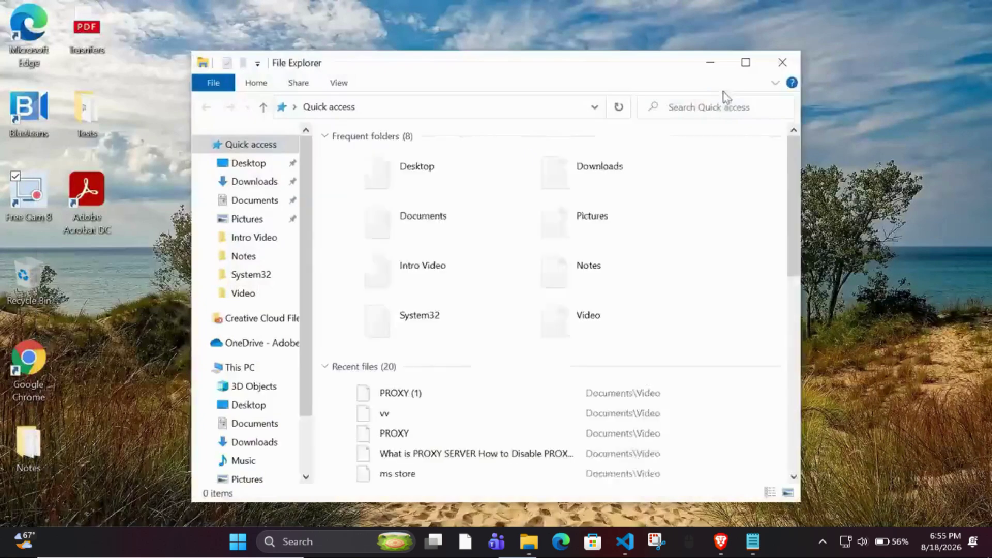
click(746, 62)
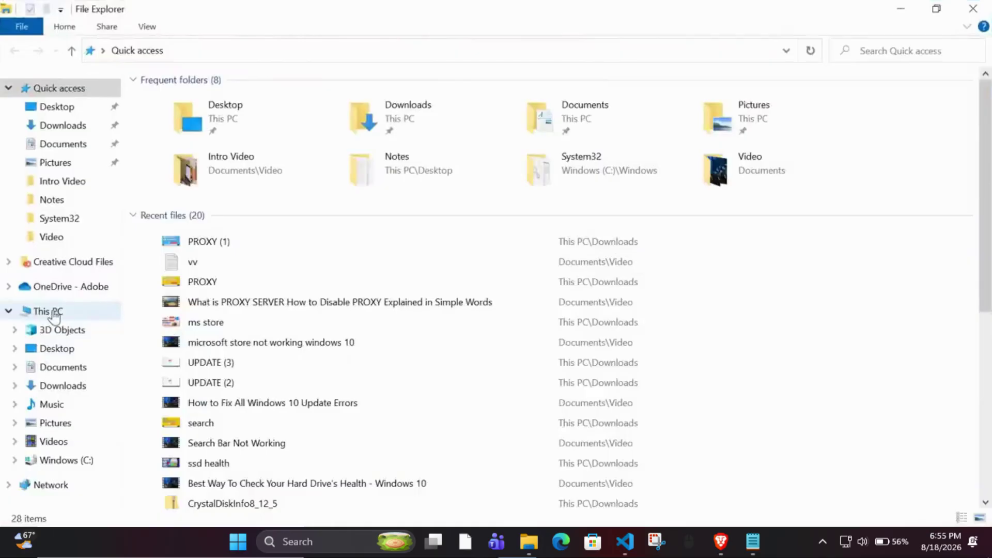
click(55, 316)
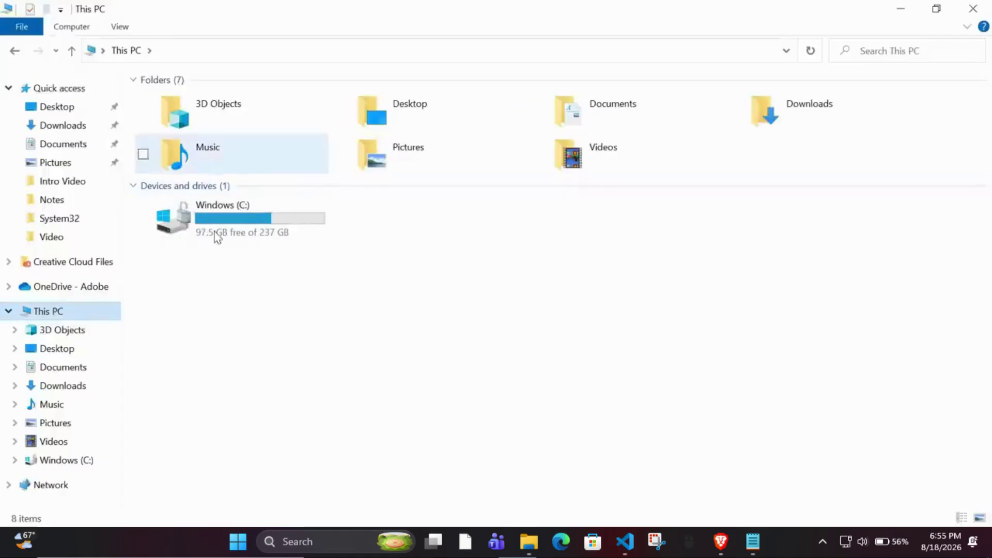
Step: Open the properties of the Windows (C:) drive and launch its Optimize and defragment drive tool
mouse_move(249, 224)
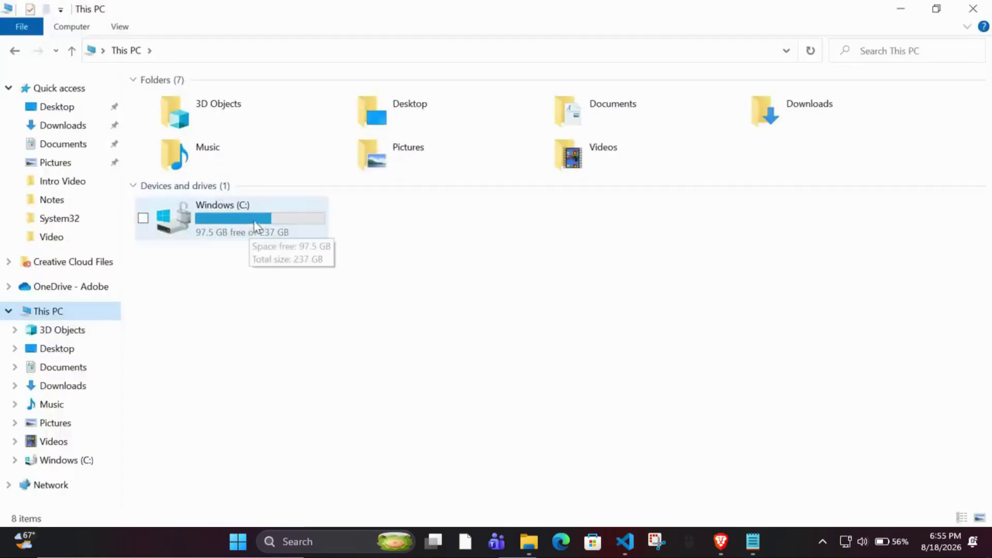
click(225, 219)
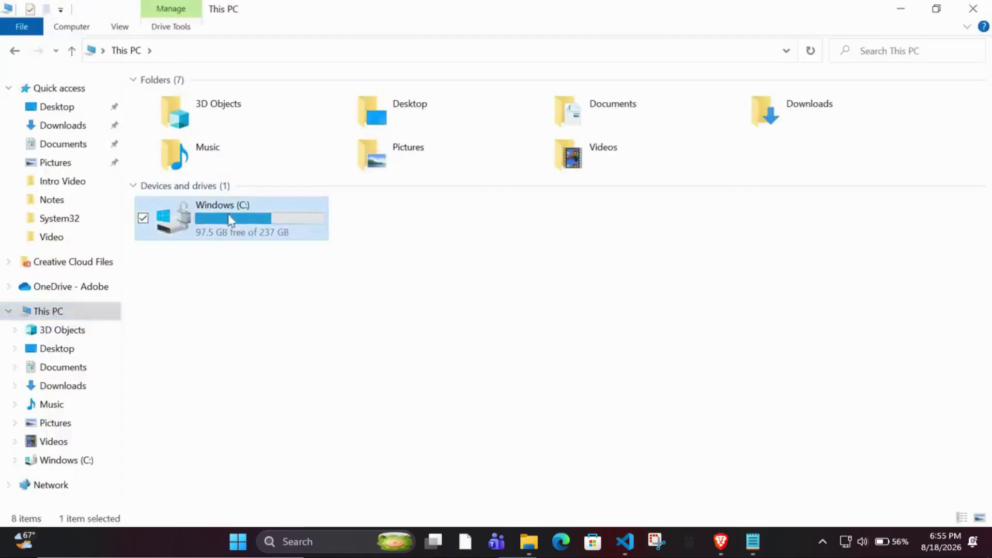
mouse_move(243, 220)
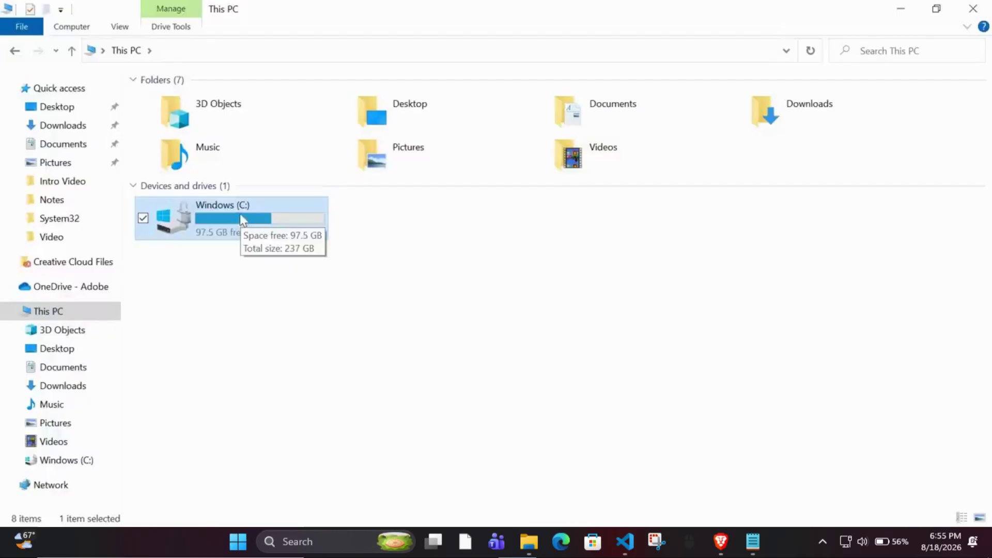
right_click(242, 220)
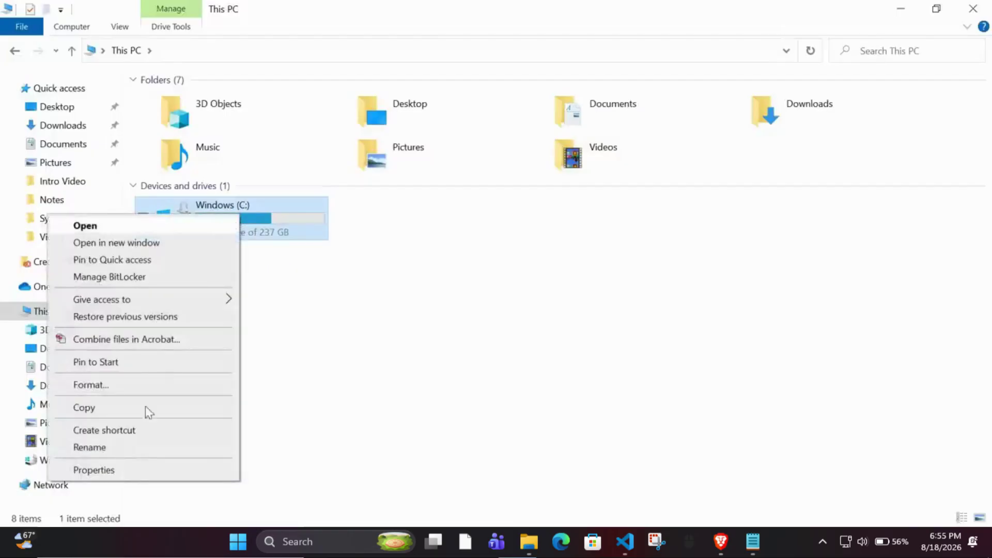
click(137, 471)
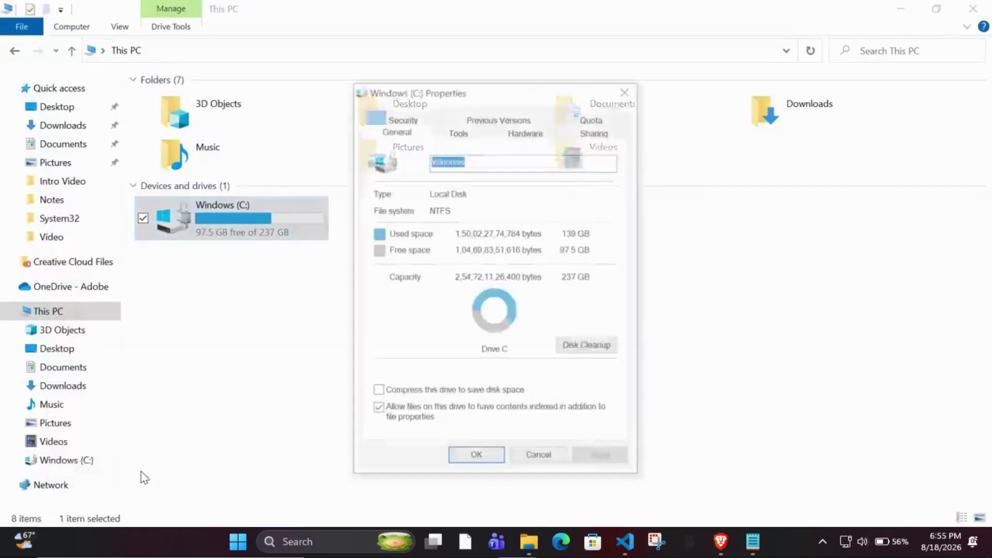
click(463, 135)
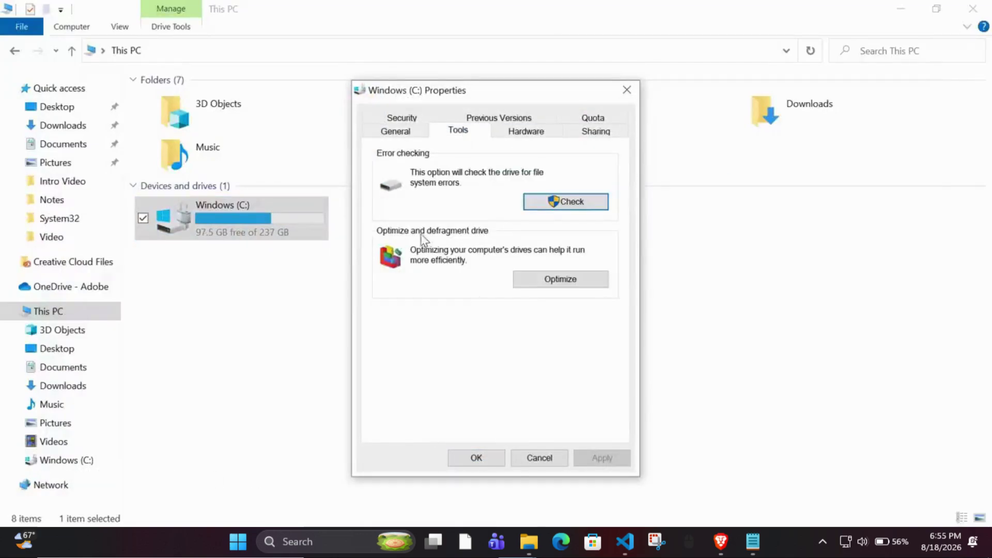
click(569, 285)
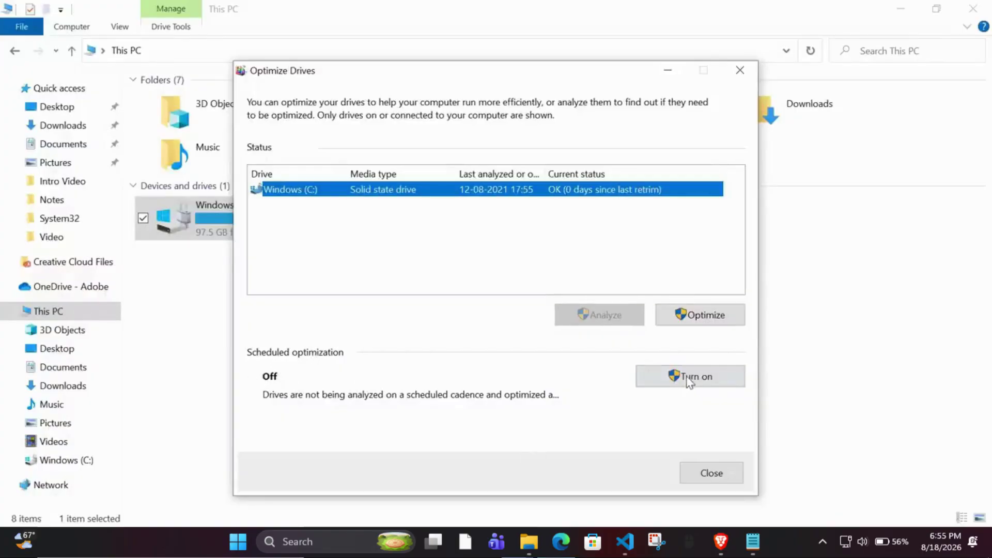
Step: Turn on scheduled drive optimization with a weekly frequency and confirm the schedule
click(694, 389)
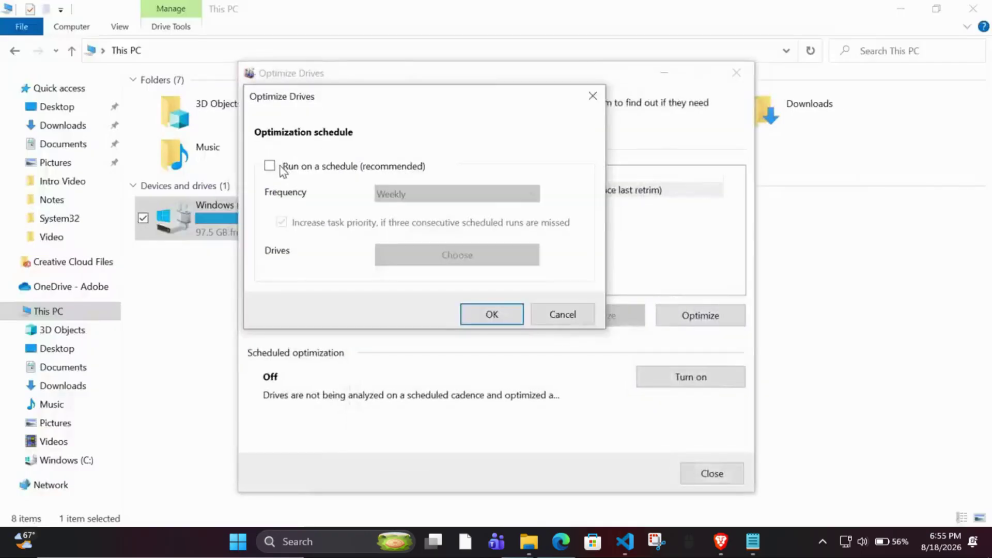
click(280, 166)
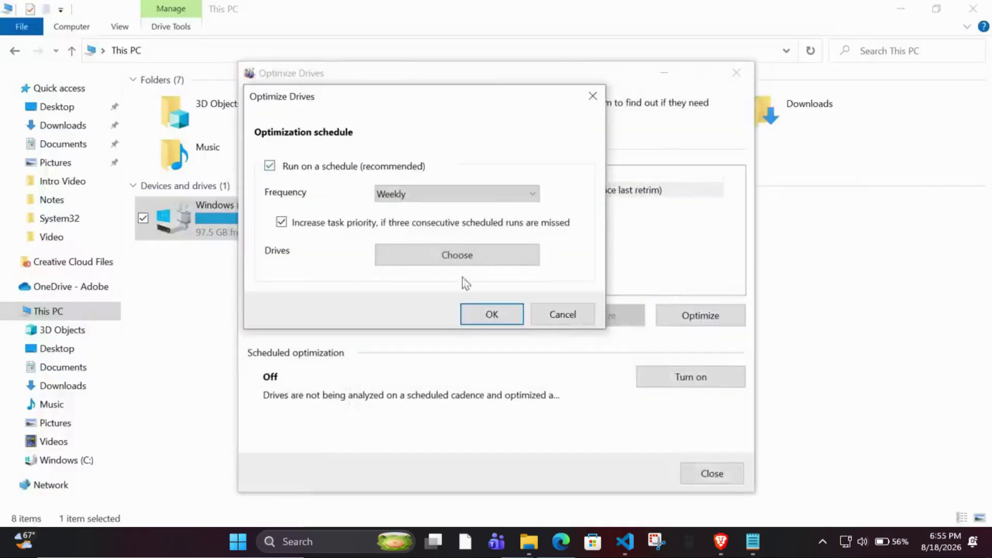
key(Return)
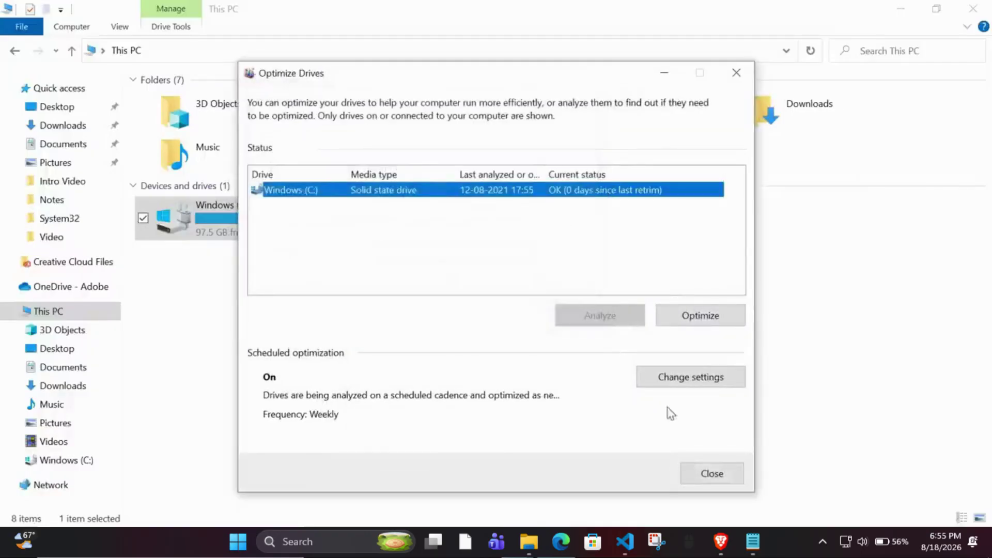
Step: Turn off the scheduled drive optimization, confirm it, and close the Optimize Drives and File Explorer windows
click(731, 382)
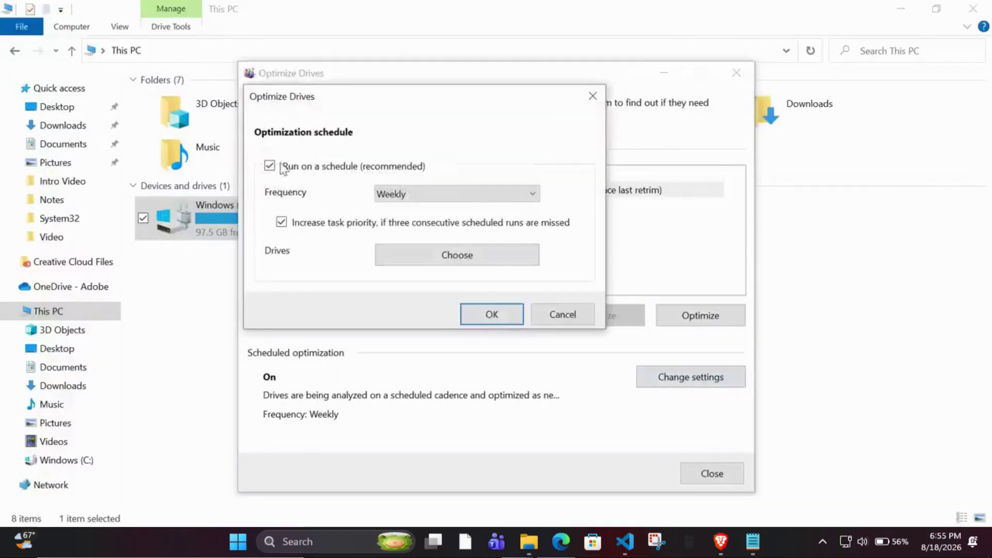
click(269, 166)
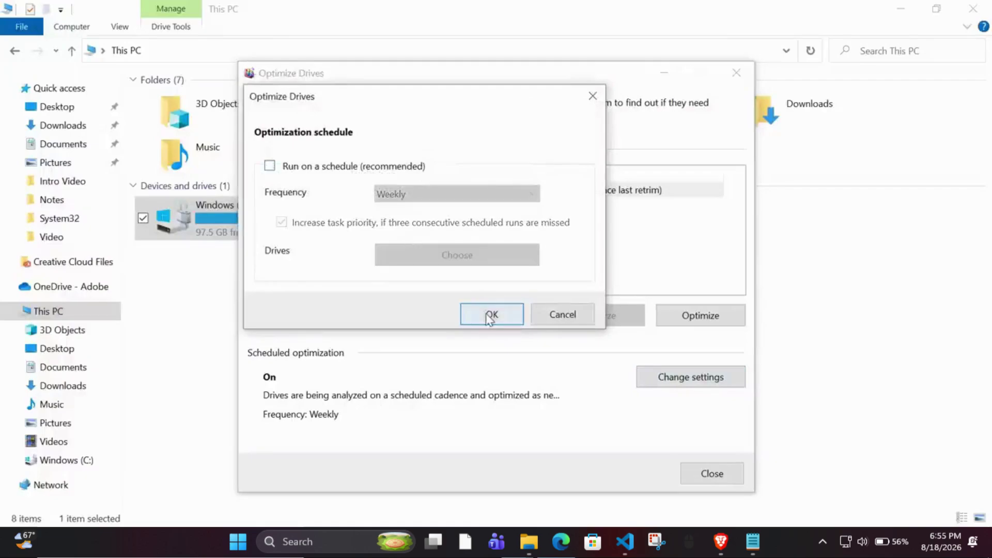
click(489, 316)
click(711, 473)
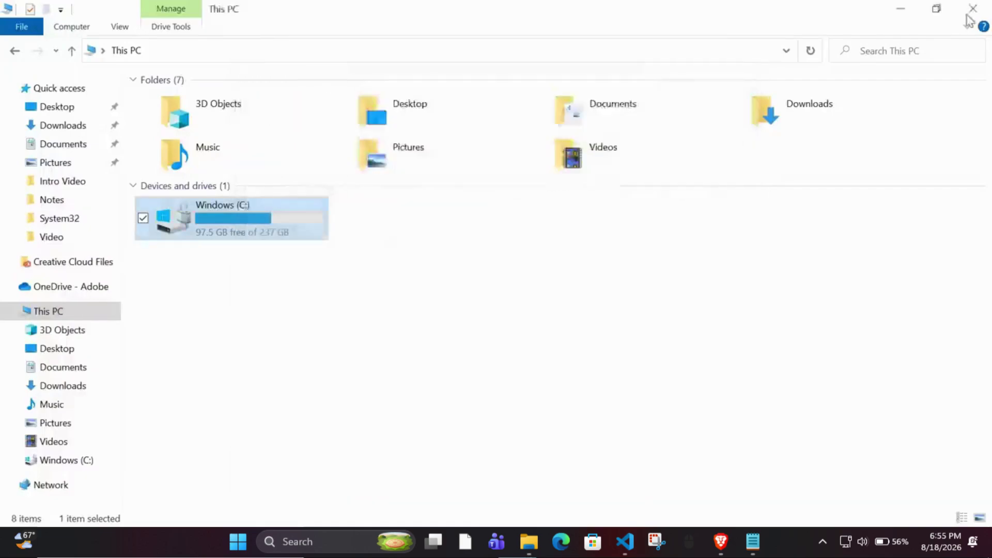
click(973, 9)
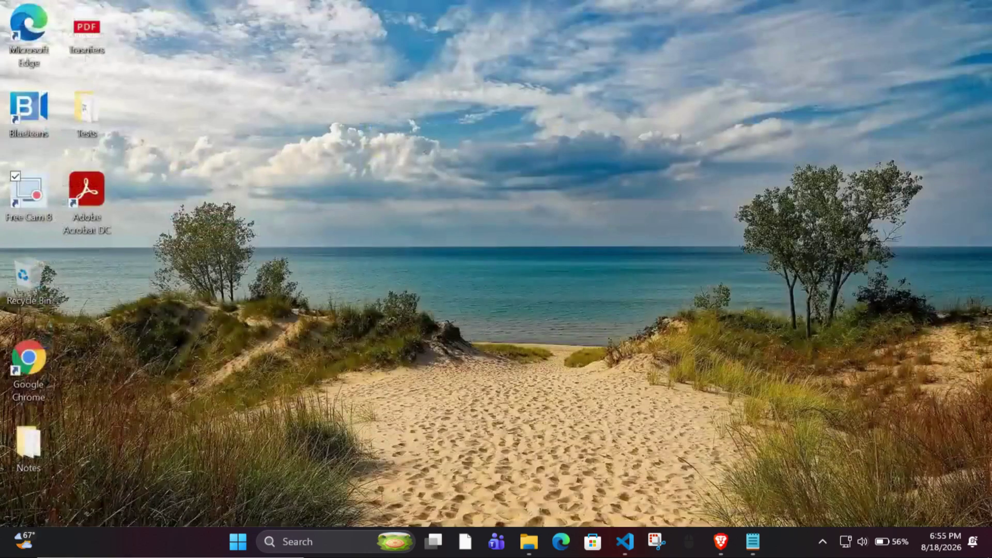
Step: Search for "upda", open the Windows Update settings to review the update list, and close the window
click(282, 541)
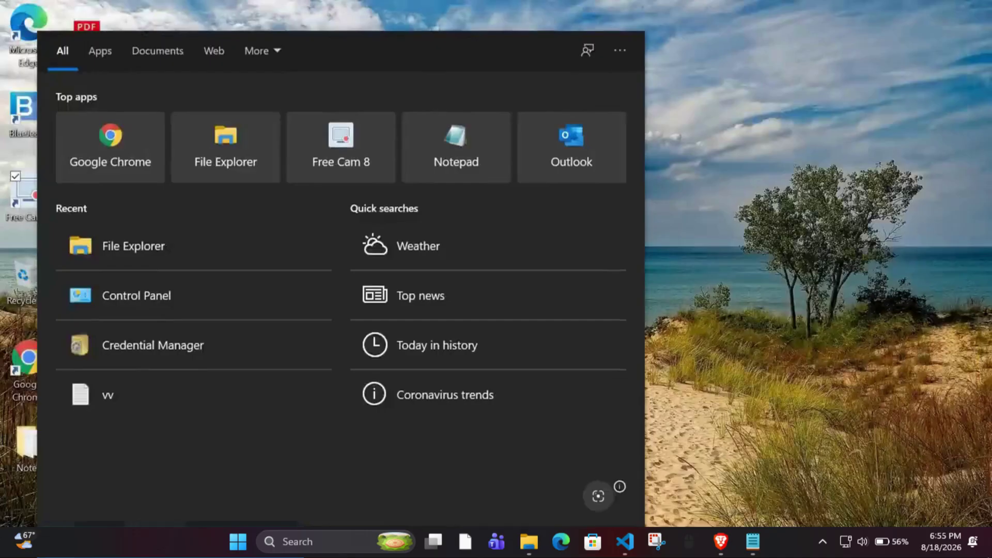
text(upda)
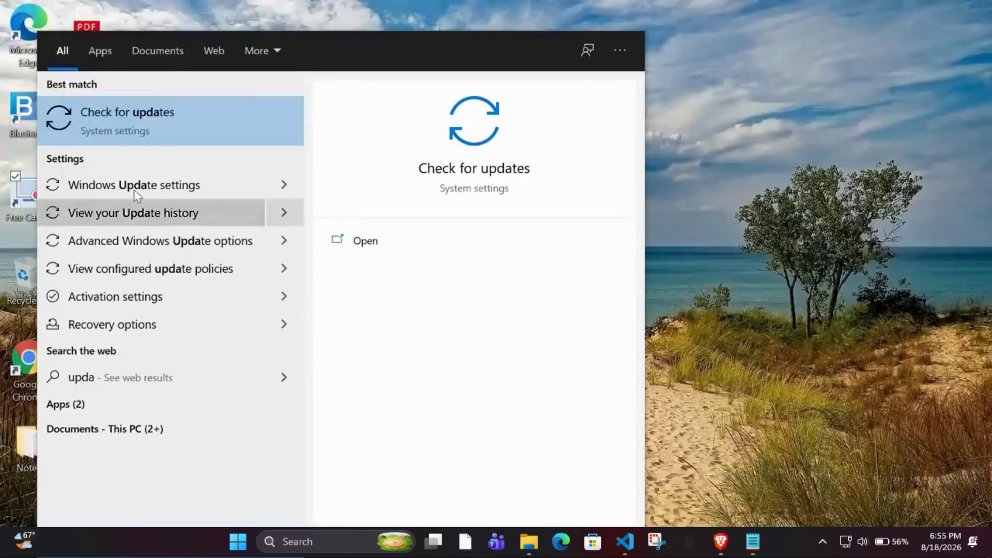
click(135, 187)
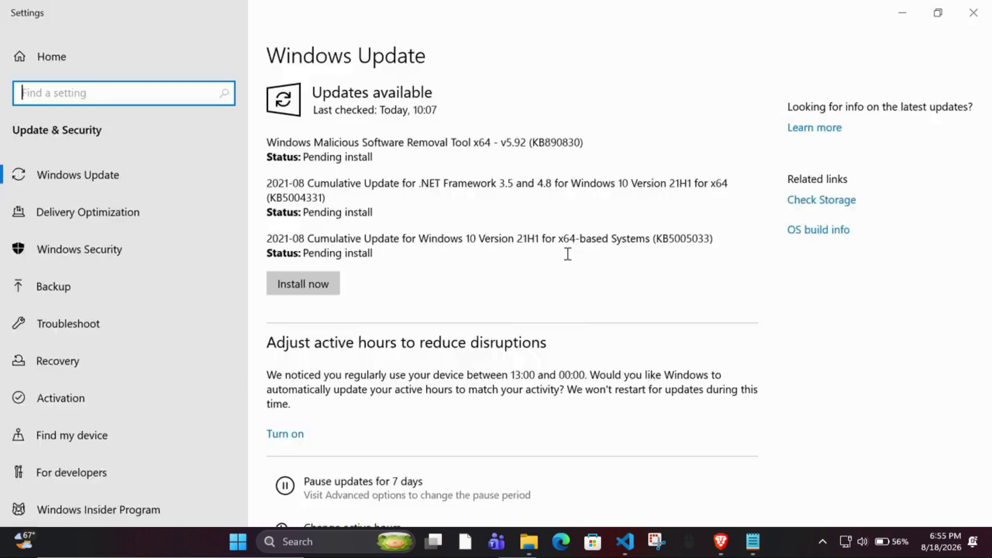
click(973, 13)
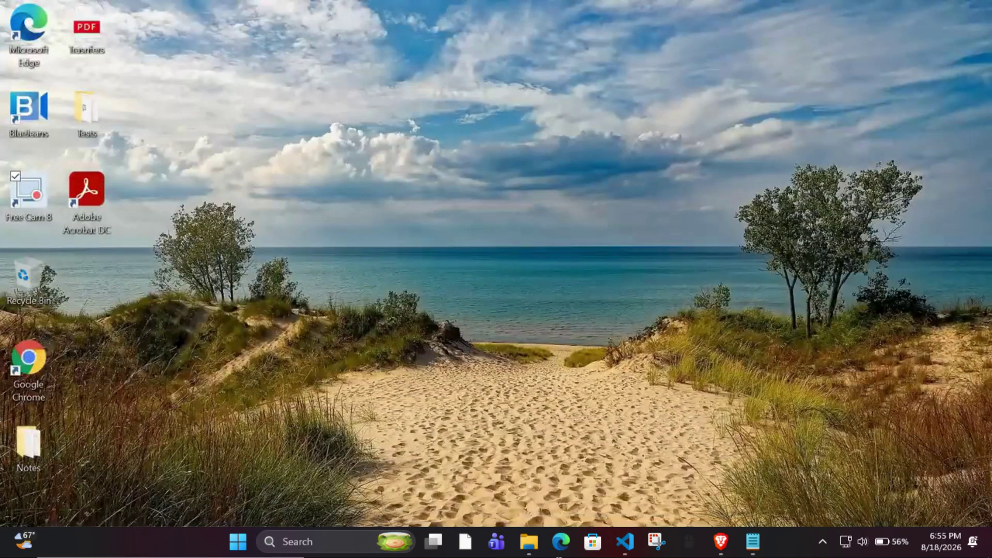
Step: Open Task Manager and show its list of startup programs
right_click(557, 546)
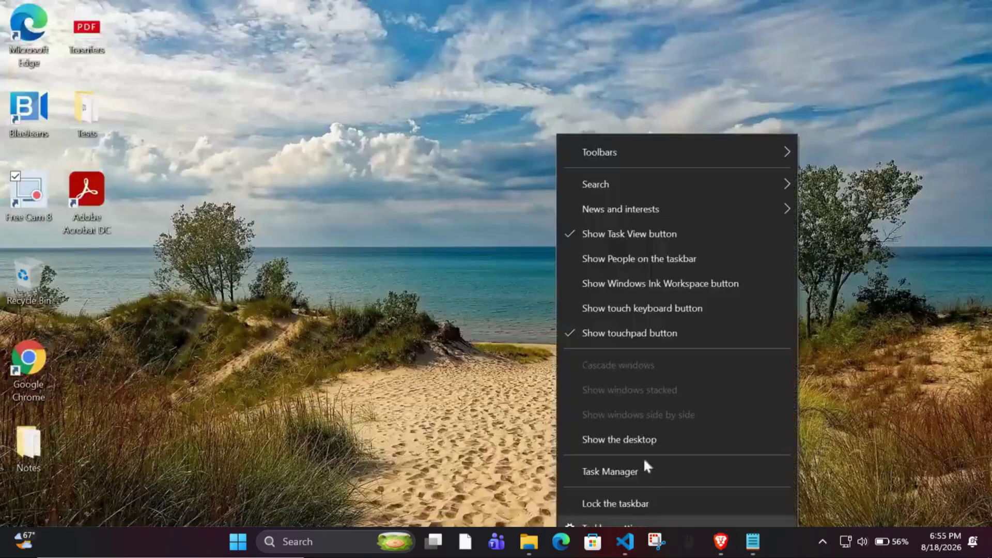
click(610, 472)
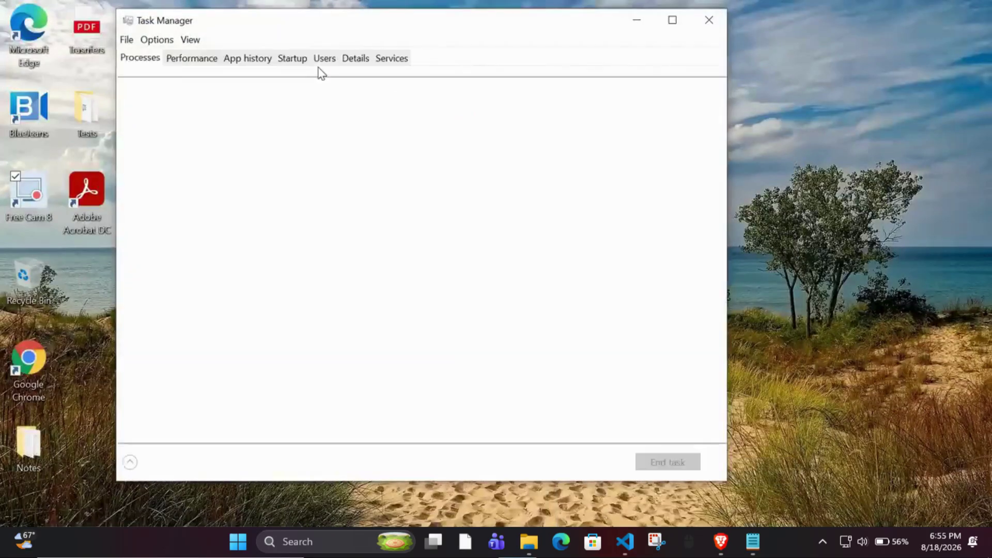
click(293, 61)
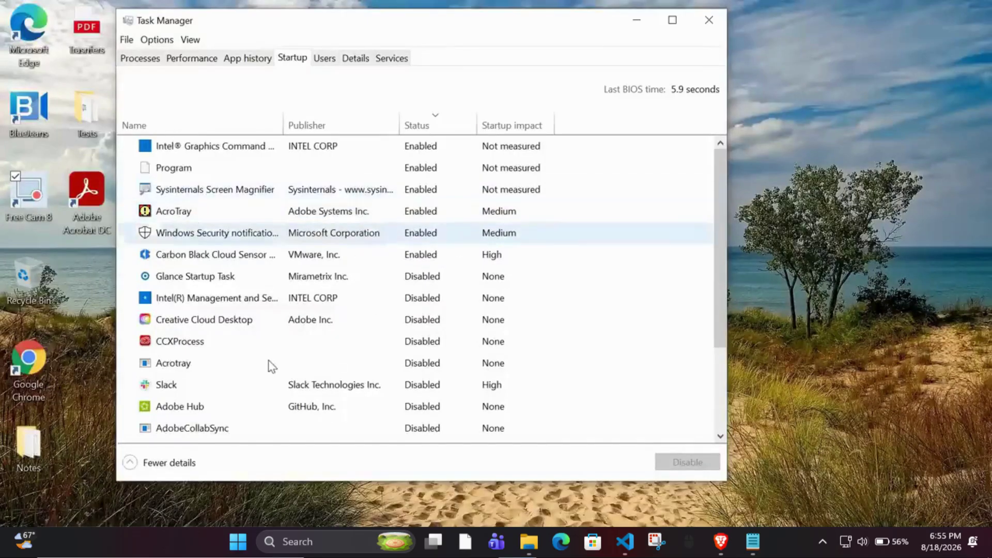
Step: Check the actions offered for the Slack startup entry, dismiss them and select the Intel Graphics Command entry
right_click(428, 390)
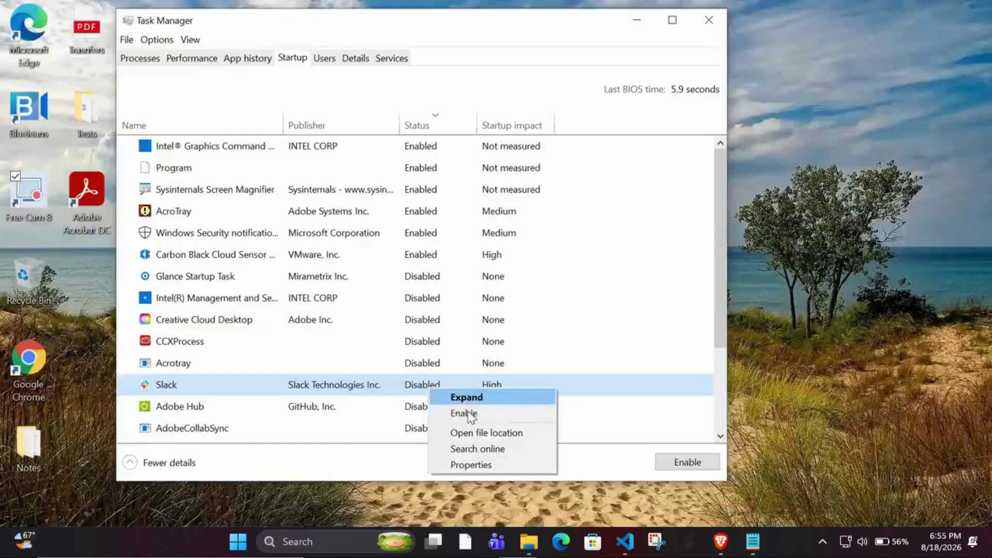
click(362, 341)
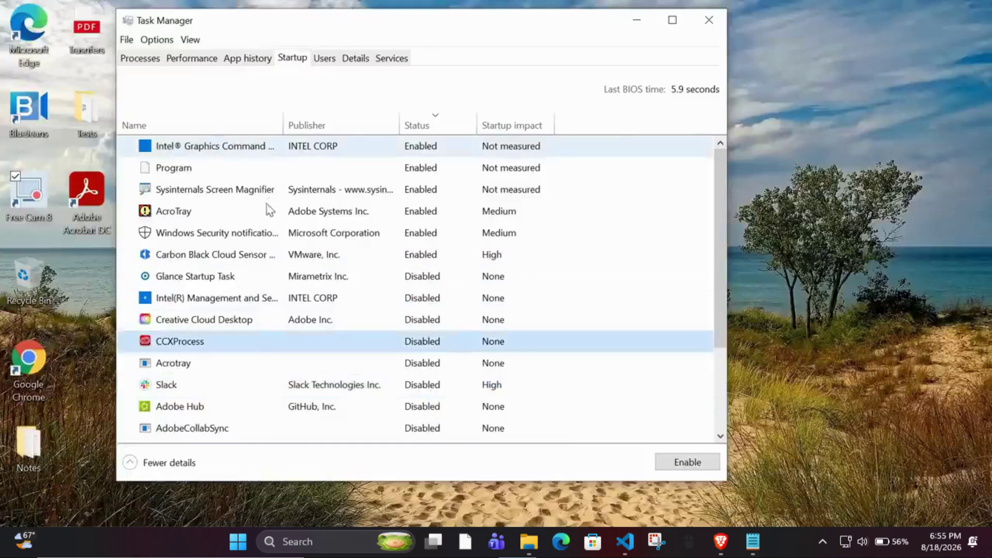
click(237, 150)
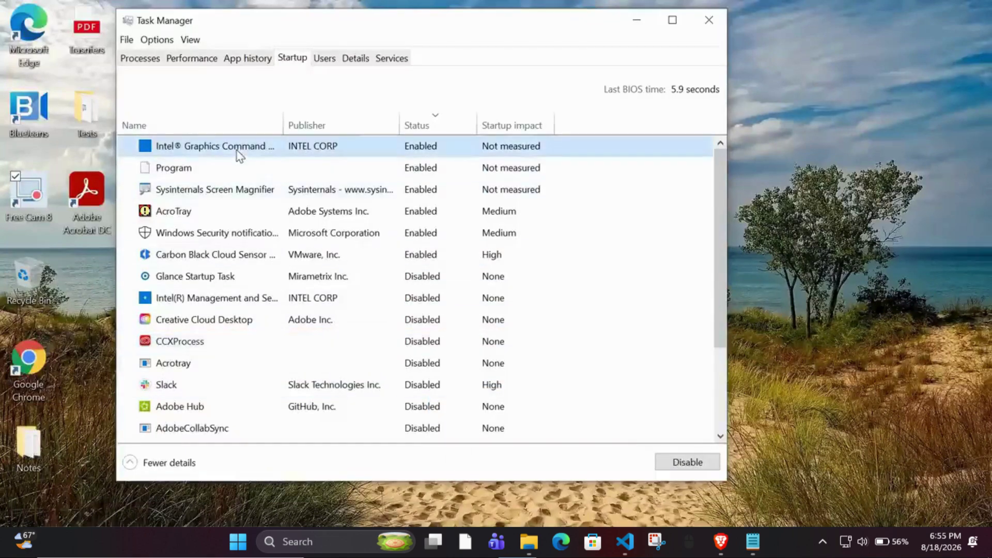